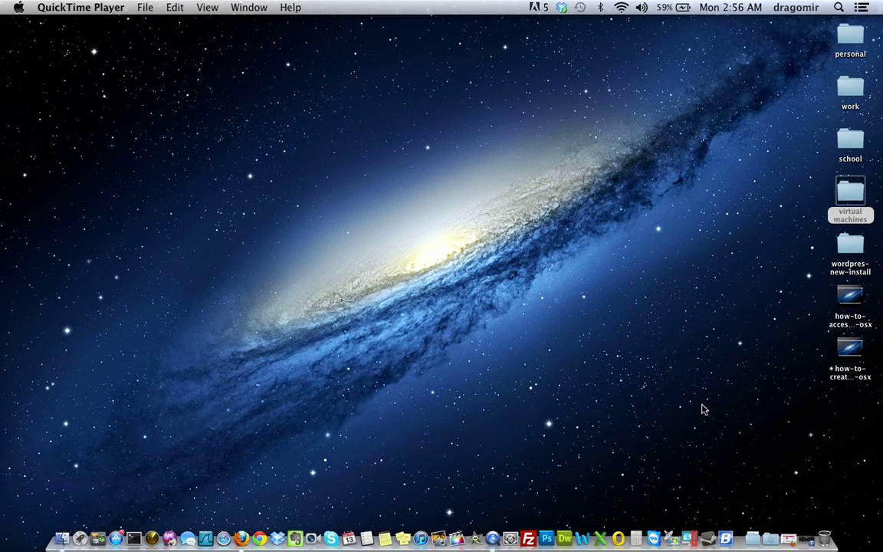
- Restore the minimized Firefox window showing the Parallels Desktop 7 for Mac product page
{"action": "left_click", "coordinate": [789, 539]}
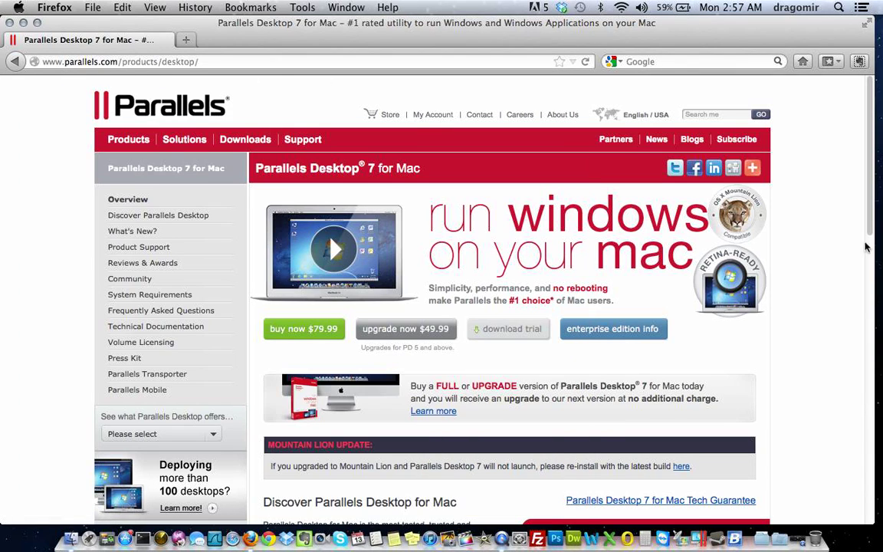
- Scroll through the Parallels Desktop 7 product page, highlight its URL, then minimize Firefox
{"action": "scroll", "coordinate": [838, 197], "scroll_direction": "down", "scroll_amount": 12}
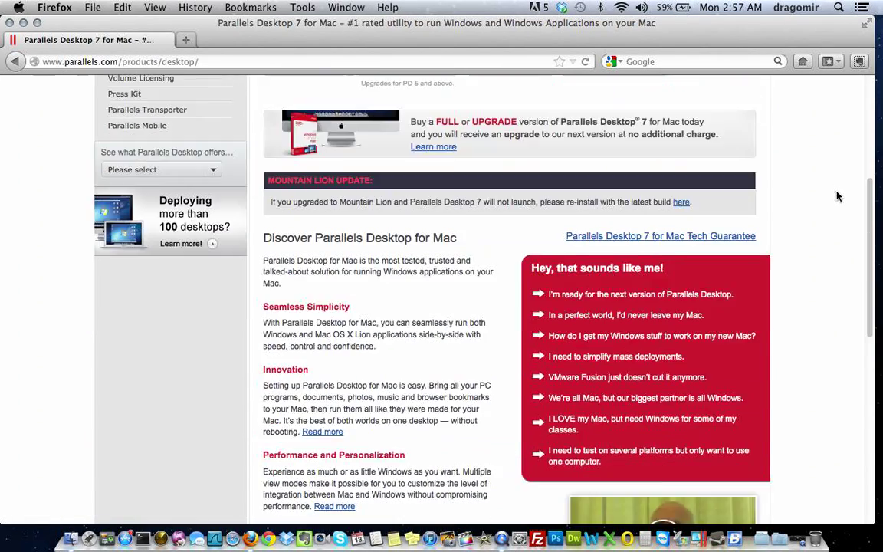
{"action": "scroll", "coordinate": [837, 196], "scroll_direction": "down", "scroll_amount": 7}
{"action": "scroll", "coordinate": [838, 196], "scroll_direction": "up", "scroll_amount": 19}
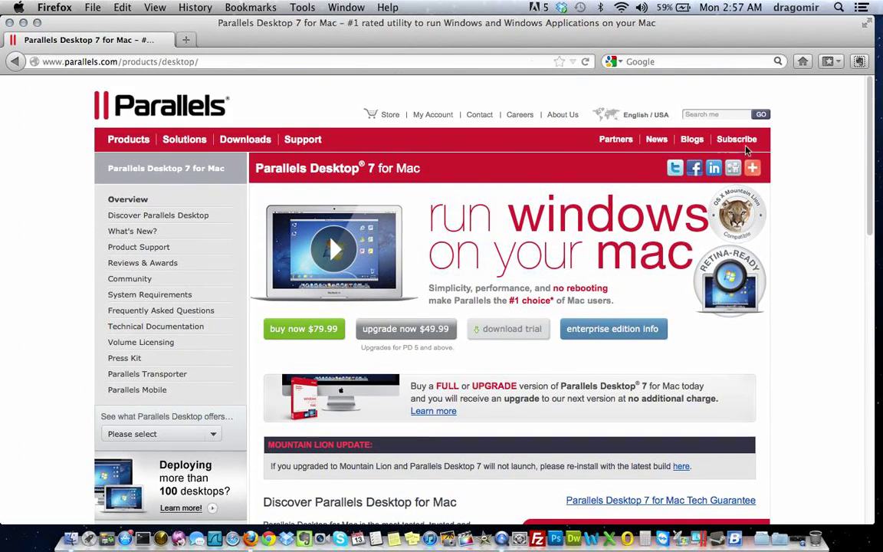
{"action": "left_click", "coordinate": [224, 66]}
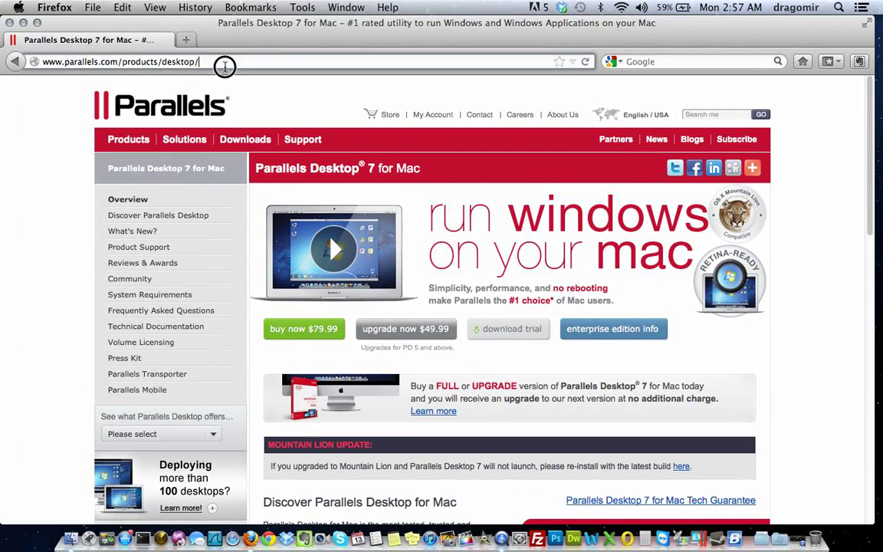
{"action": "left_click", "coordinate": [47, 148]}
{"action": "left_click", "coordinate": [229, 68]}
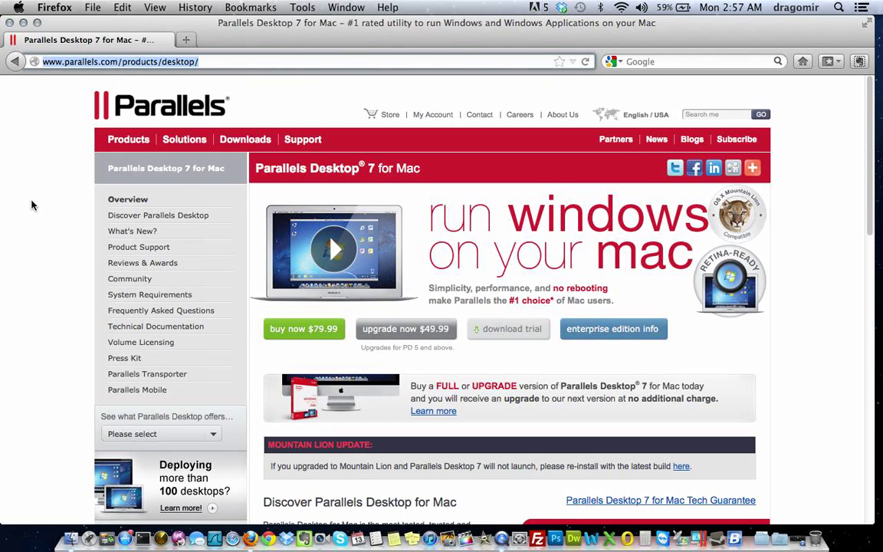
{"action": "left_click", "coordinate": [59, 148]}
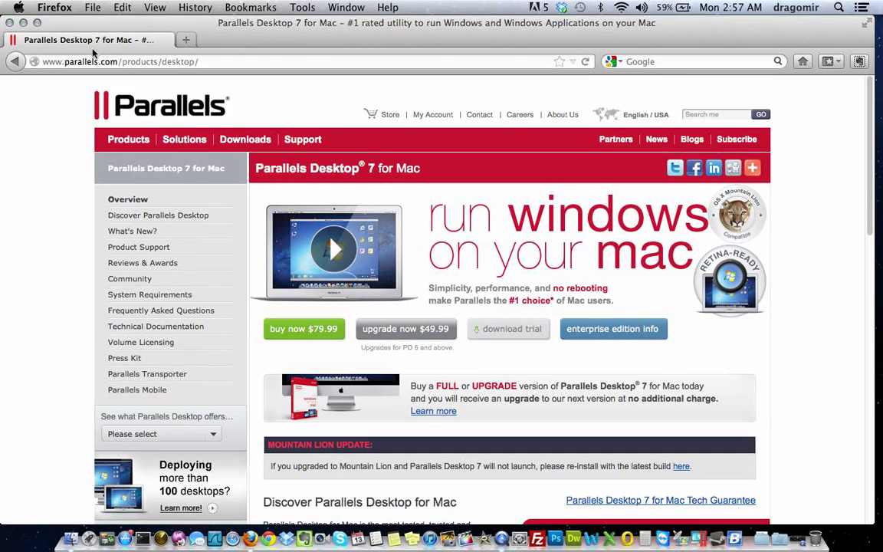
{"action": "left_click", "coordinate": [23, 23]}
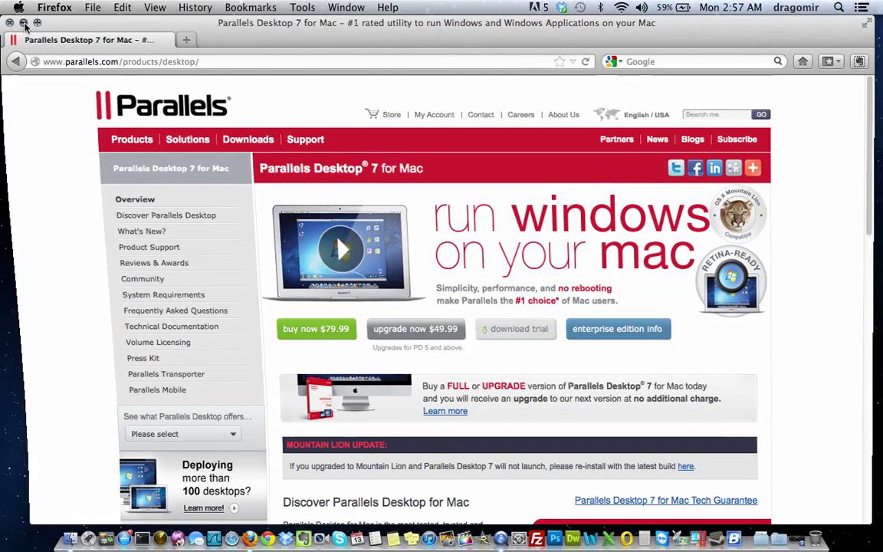
{"action": "left_click", "coordinate": [464, 316]}
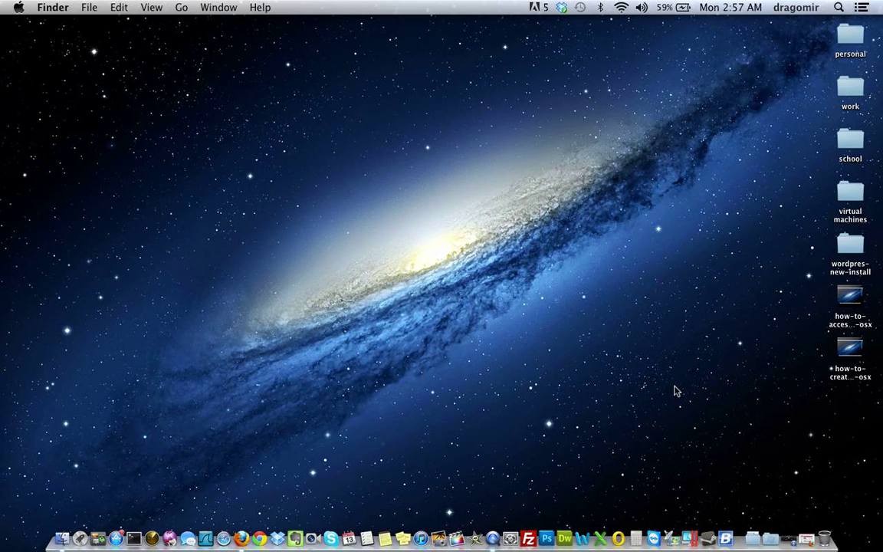
- Launch Parallels Desktop from the Dock and power on the Windows 7 virtual machine
{"action": "left_click", "coordinate": [690, 533]}
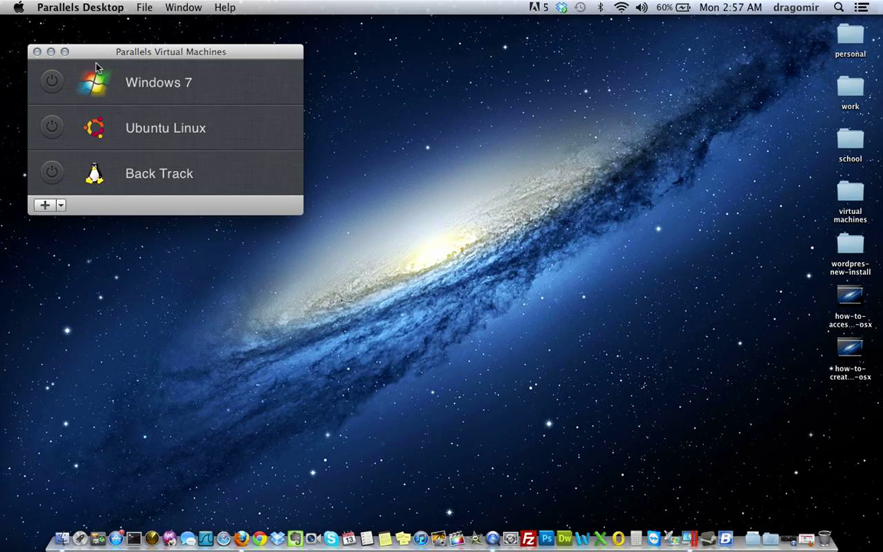
{"action": "left_click", "coordinate": [53, 81]}
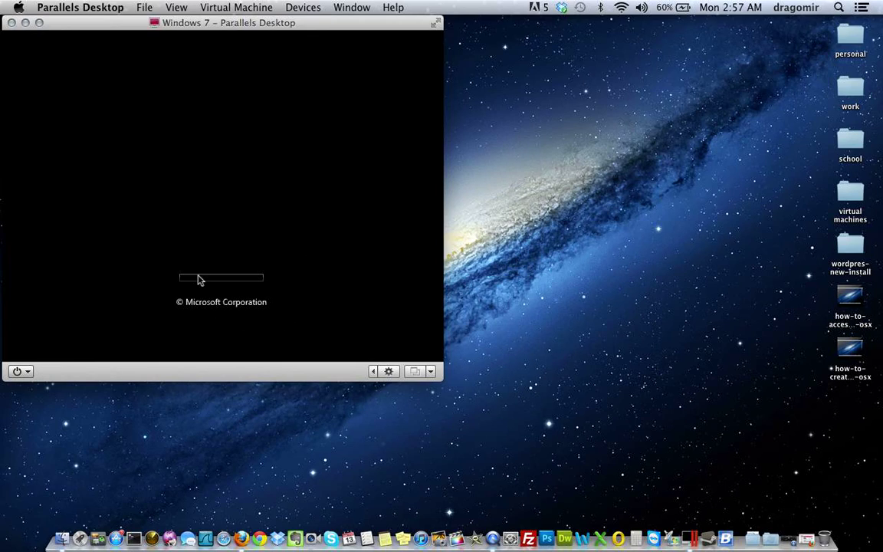
- Dismiss the 'Unable to connect CD/DVD 1' alert, log in to Windows 7, and toggle the Start menu
{"action": "left_click", "coordinate": [358, 139]}
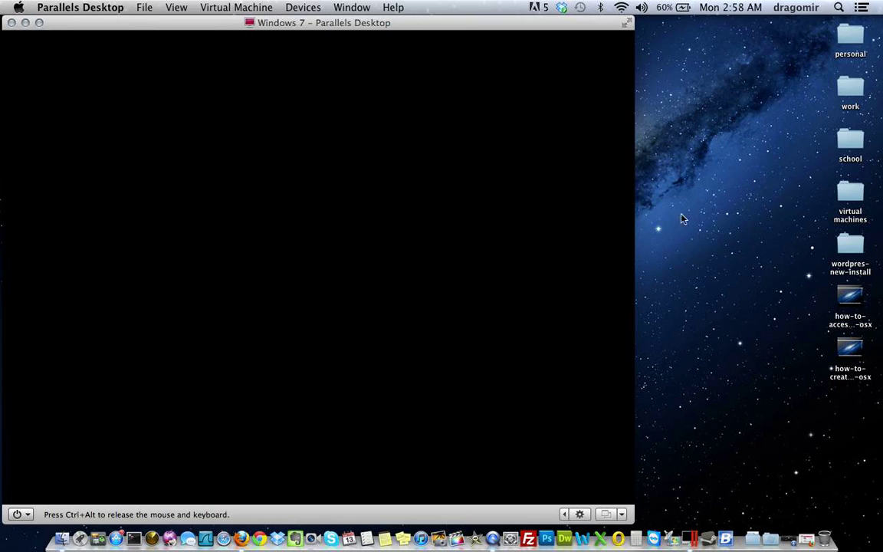
{"action": "left_click", "coordinate": [734, 191]}
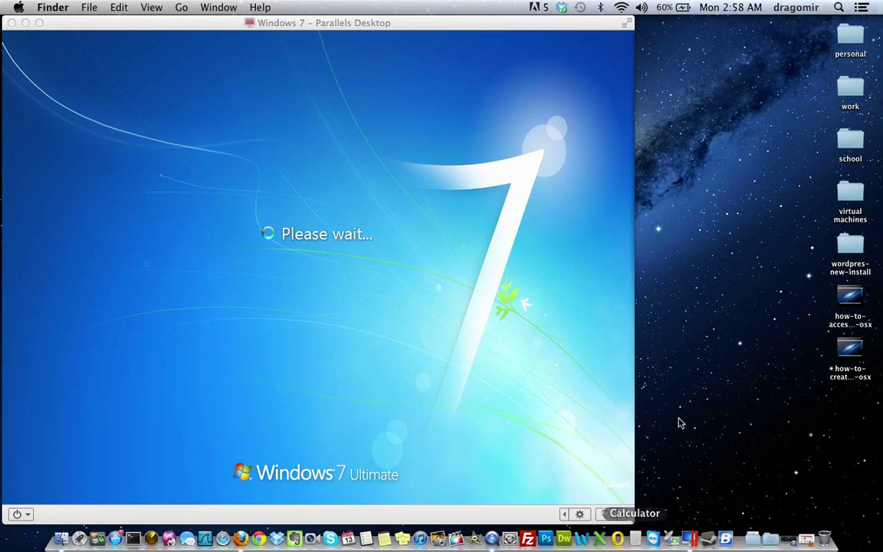
{"action": "left_click", "coordinate": [255, 315]}
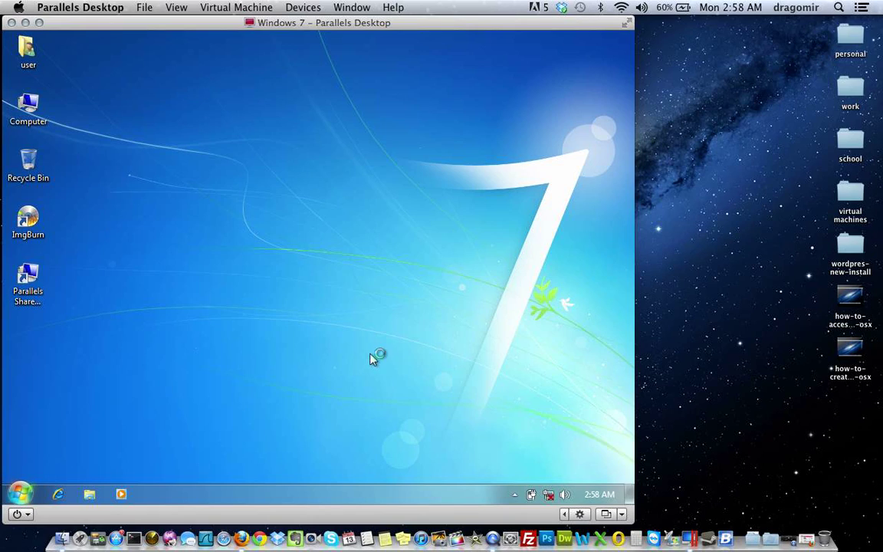
{"action": "key", "text": "super"}
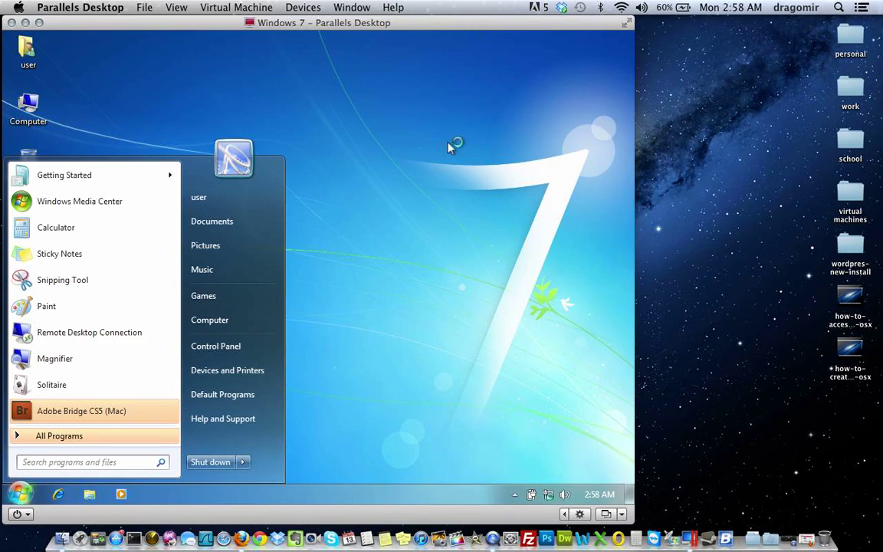
{"action": "key", "text": "super"}
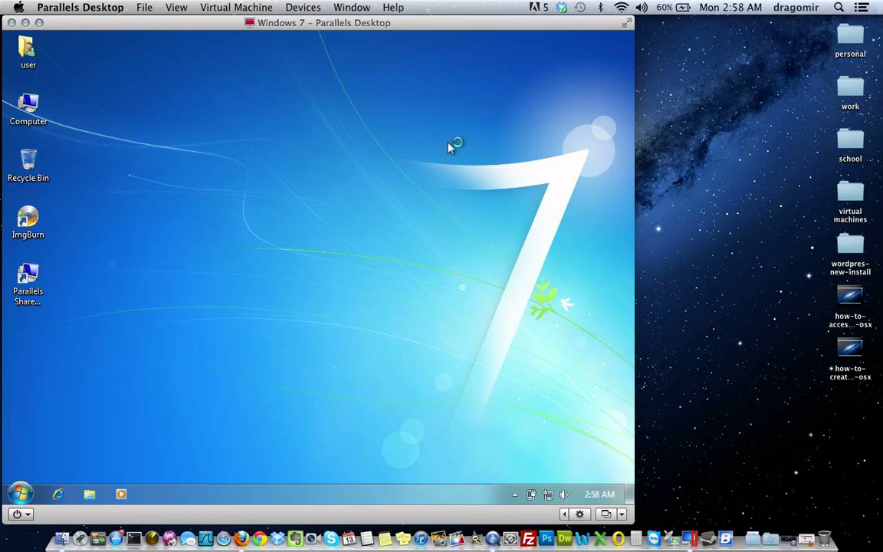
- Toggle the Windows Start menu, switch focus between Mac and VM, and re-minimize Firefox
{"action": "left_click", "coordinate": [23, 495]}
{"action": "left_click", "coordinate": [434, 309]}
{"action": "left_click", "coordinate": [760, 167]}
{"action": "left_click", "coordinate": [325, 268]}
{"action": "left_click", "coordinate": [686, 226]}
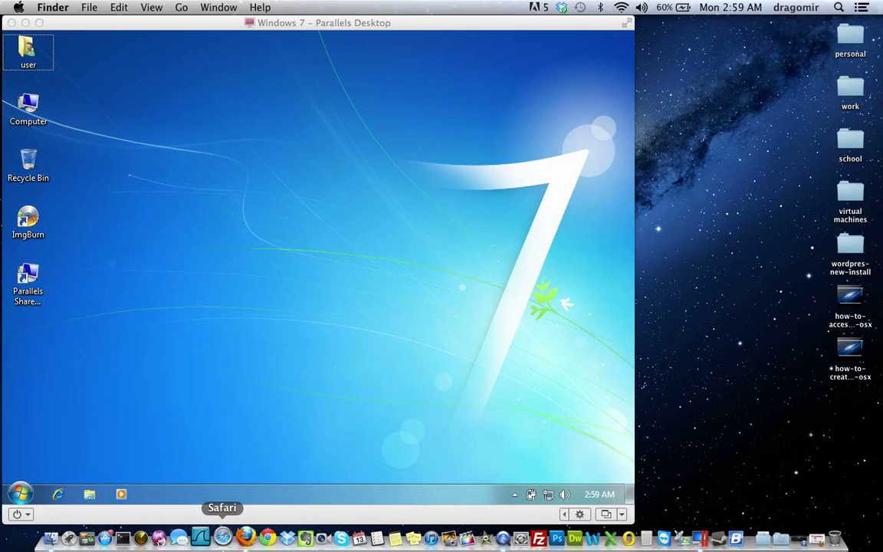
{"action": "left_click", "coordinate": [246, 538]}
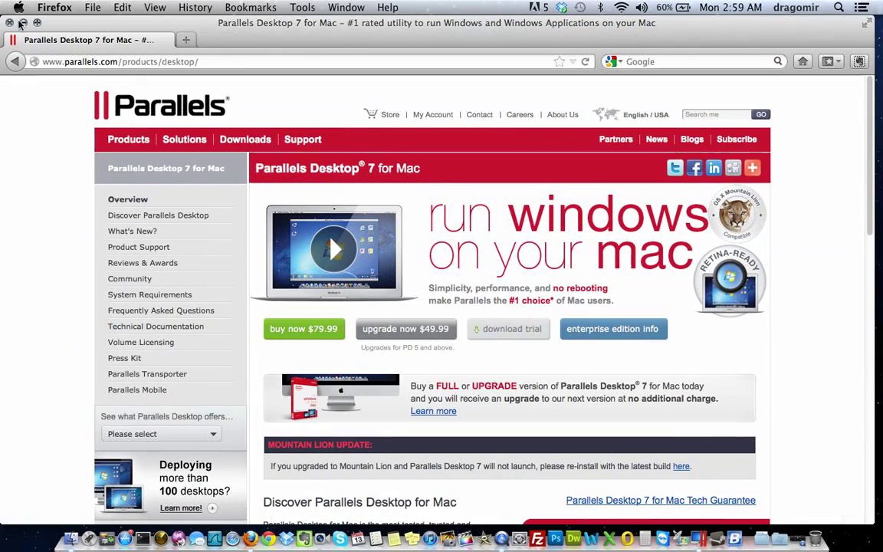
{"action": "left_click", "coordinate": [23, 23]}
- Open the Windows Computer window listing the Parallels shared drives, then close it
{"action": "double_click", "coordinate": [29, 107]}
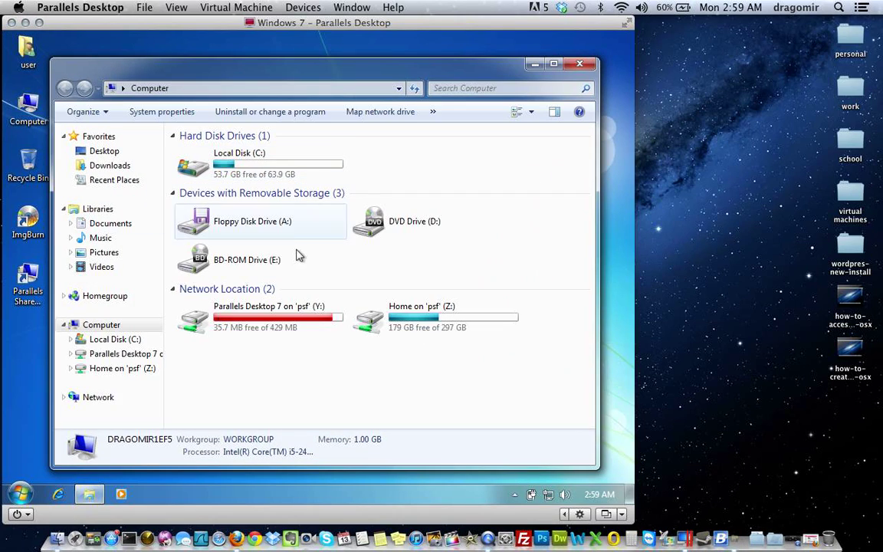
{"action": "left_click", "coordinate": [579, 64]}
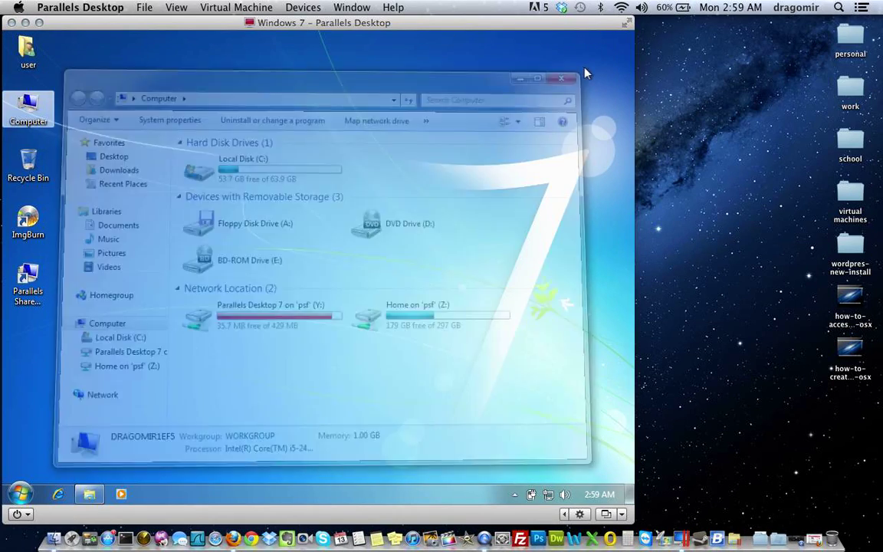
{"action": "left_click", "coordinate": [303, 164]}
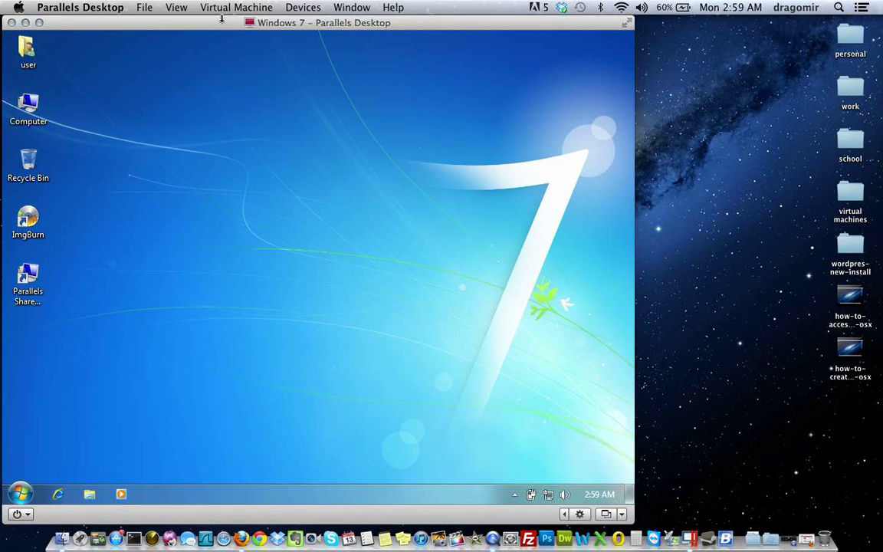
- Bring up the Parallels View menu in the Mac menu bar
{"action": "left_click", "coordinate": [200, 7]}
{"action": "mouse_move", "coordinate": [176, 7]}
{"action": "left_click", "coordinate": [107, 148]}
{"action": "left_click", "coordinate": [177, 8]}
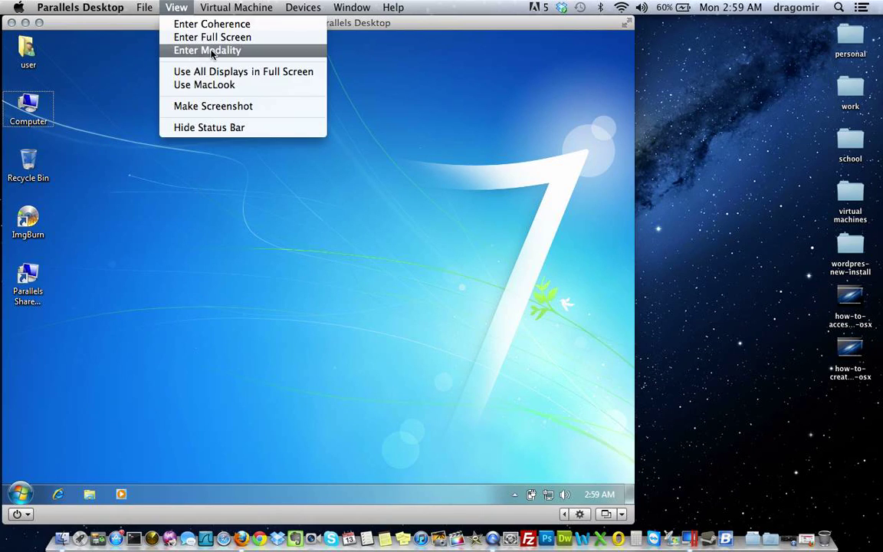
- Switch the Windows 7 VM to full screen and toggle the Start menu
{"action": "left_click", "coordinate": [205, 37]}
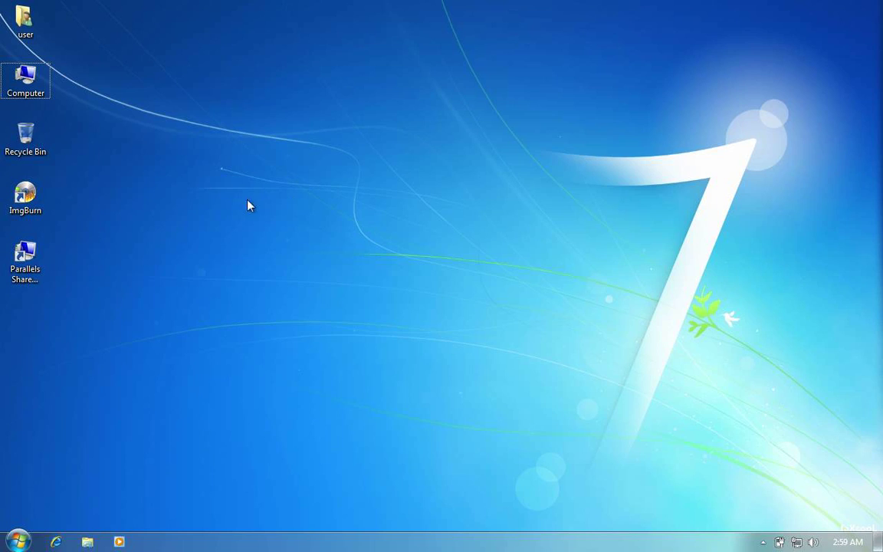
{"action": "key", "text": "super"}
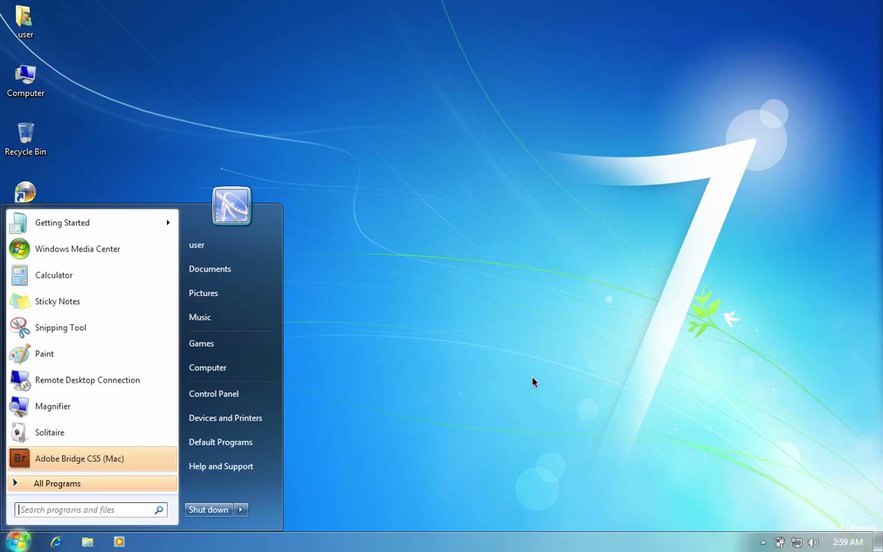
{"action": "left_click", "coordinate": [559, 418]}
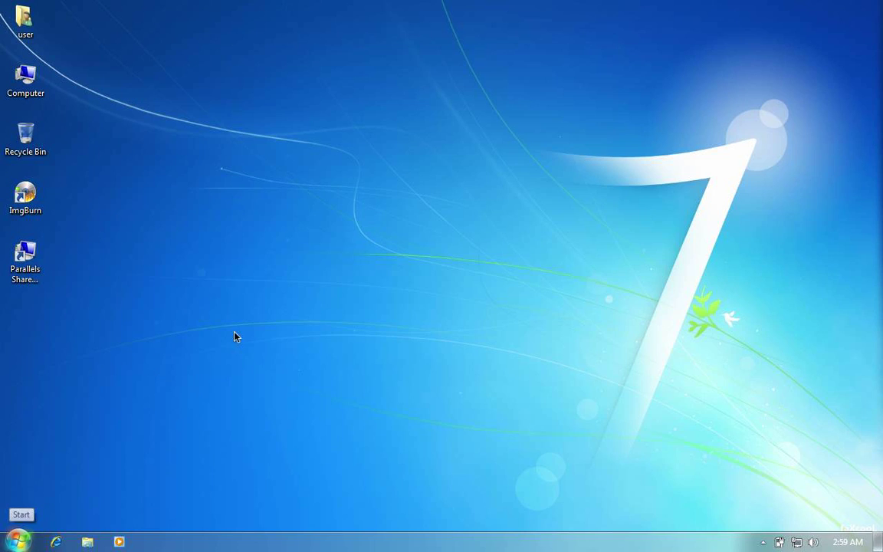
- Open and close Computer, then open Control Panel from the Start menu
{"action": "double_click", "coordinate": [25, 77]}
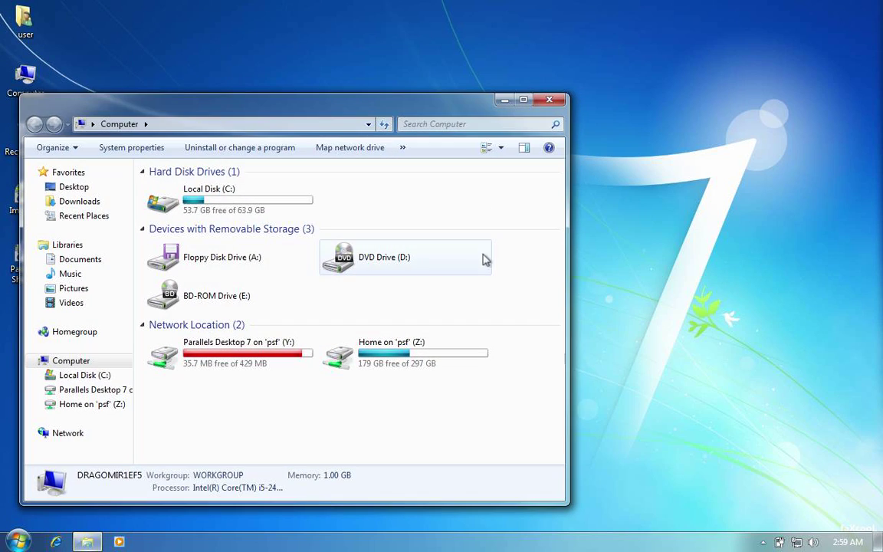
{"action": "left_click", "coordinate": [557, 100]}
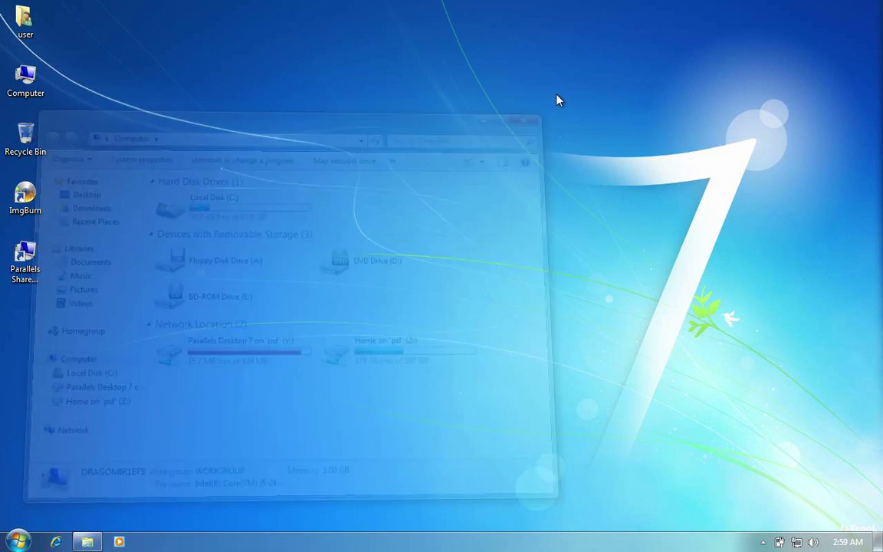
{"action": "left_click", "coordinate": [16, 542]}
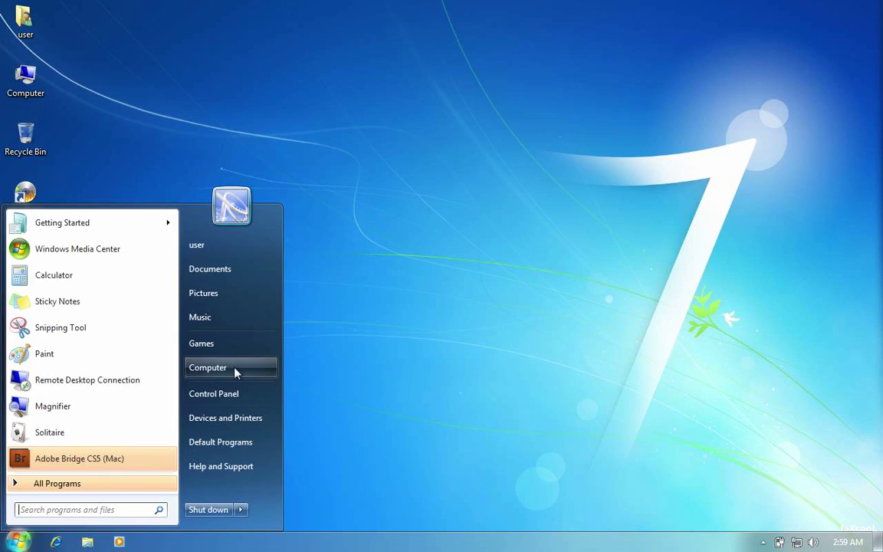
{"action": "left_click", "coordinate": [217, 392]}
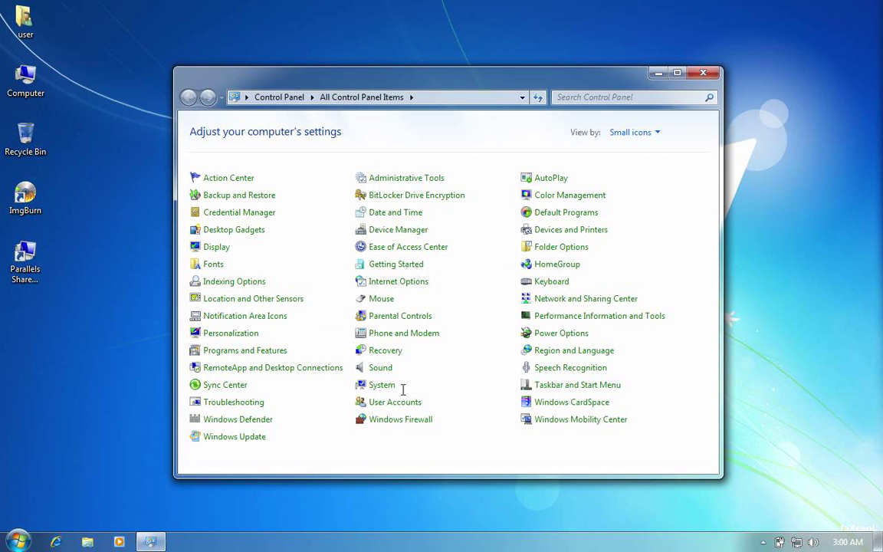
- Review the System page (Windows 7 Ultimate SP1, 1.00 GB RAM, 64-bit), then close it
{"action": "left_click", "coordinate": [429, 389]}
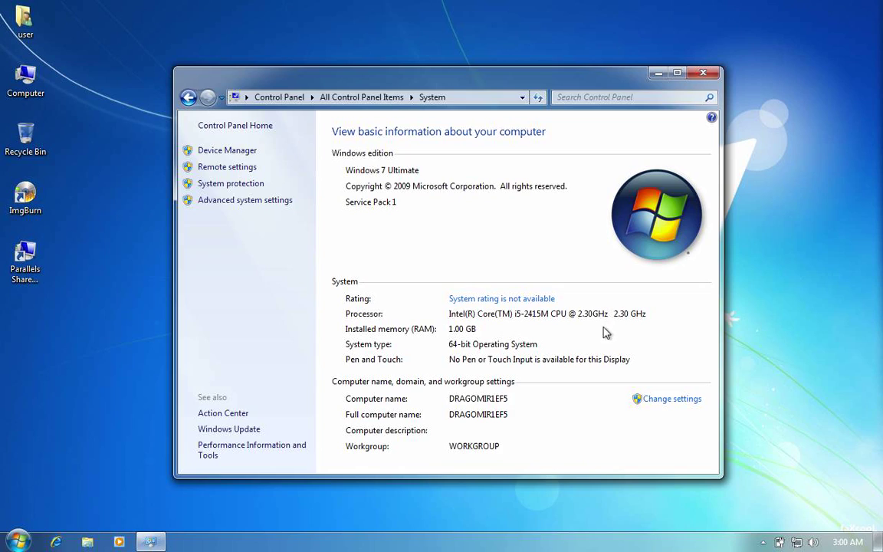
{"action": "left_click", "coordinate": [460, 339]}
{"action": "left_click", "coordinate": [703, 73]}
- Open, close, and reopen the Windows Start menu, ready to shut down
{"action": "key", "text": "super"}
{"action": "left_click", "coordinate": [460, 338]}
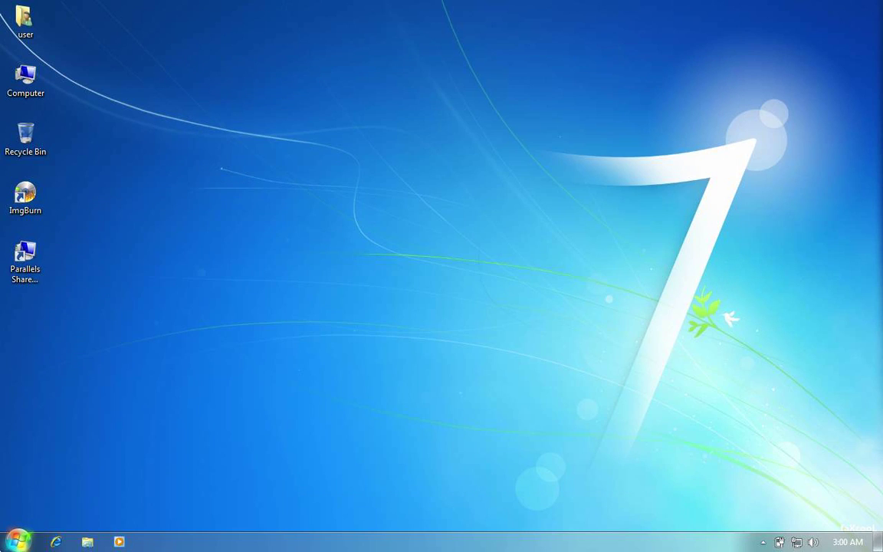
{"action": "left_click", "coordinate": [17, 542]}
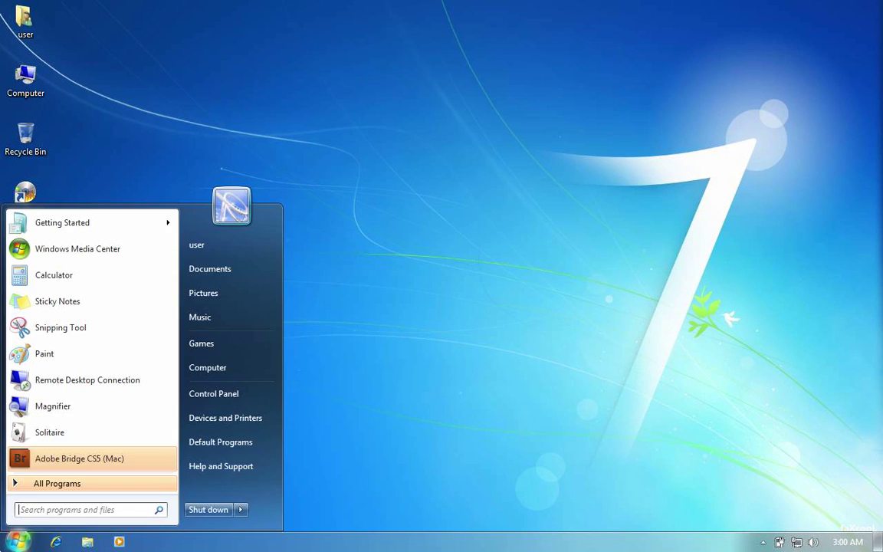
- Shut down Windows 7, exit full screen with Cmd+Ctrl+F, and quit Parallels Desktop
{"action": "left_click", "coordinate": [205, 511]}
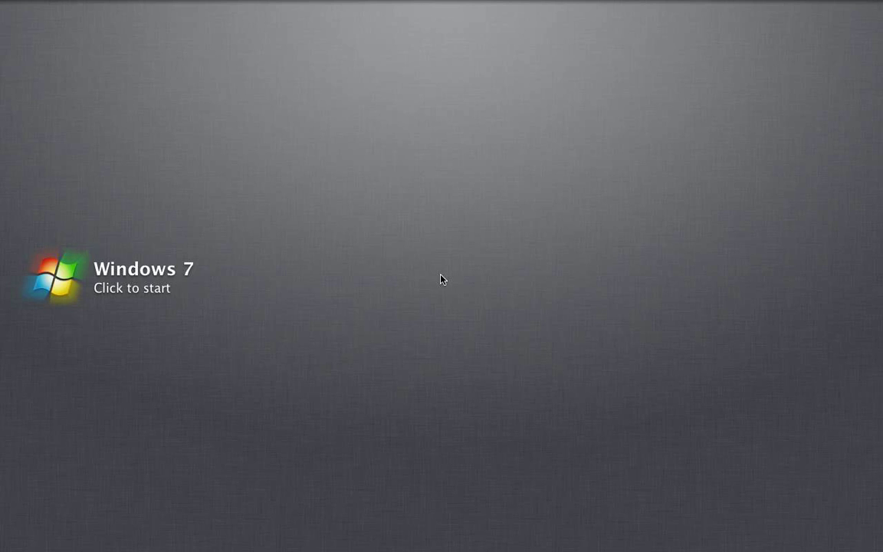
{"action": "key", "text": "ctrl+super+f"}
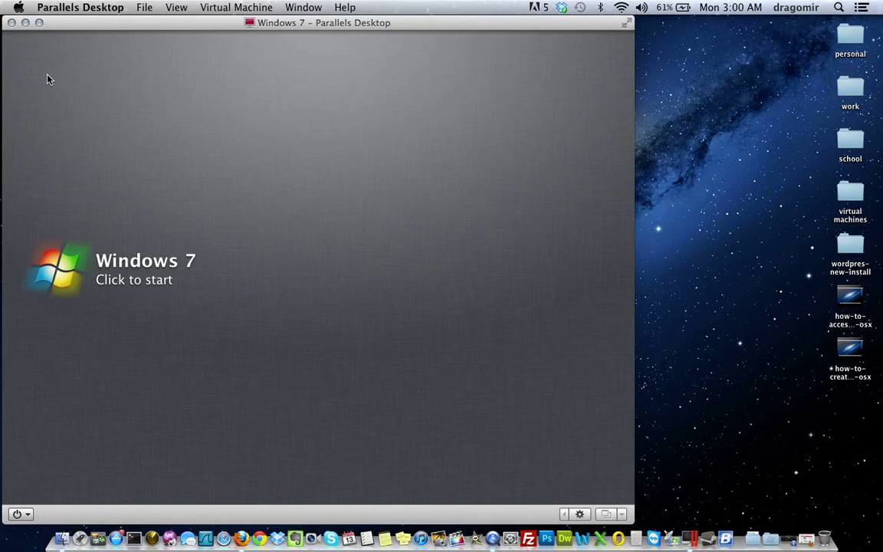
{"action": "left_click", "coordinate": [58, 6]}
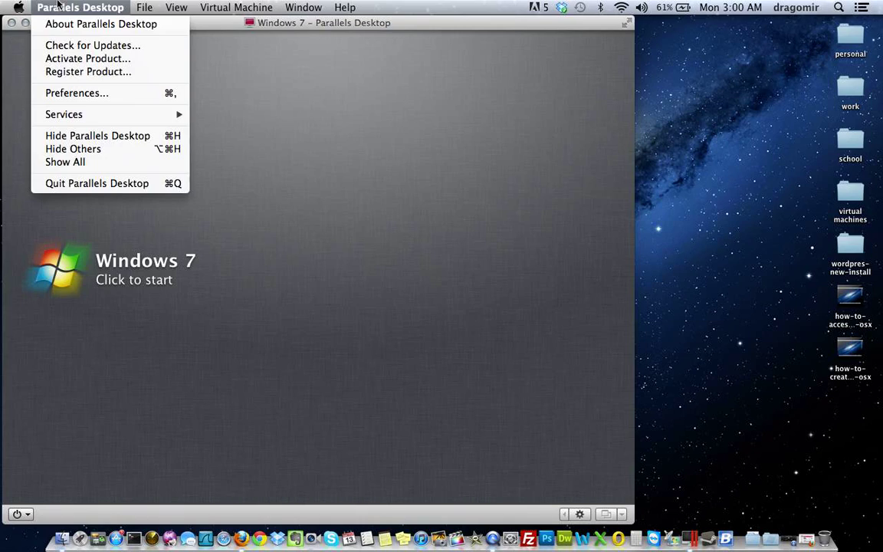
{"action": "left_click", "coordinate": [95, 185]}
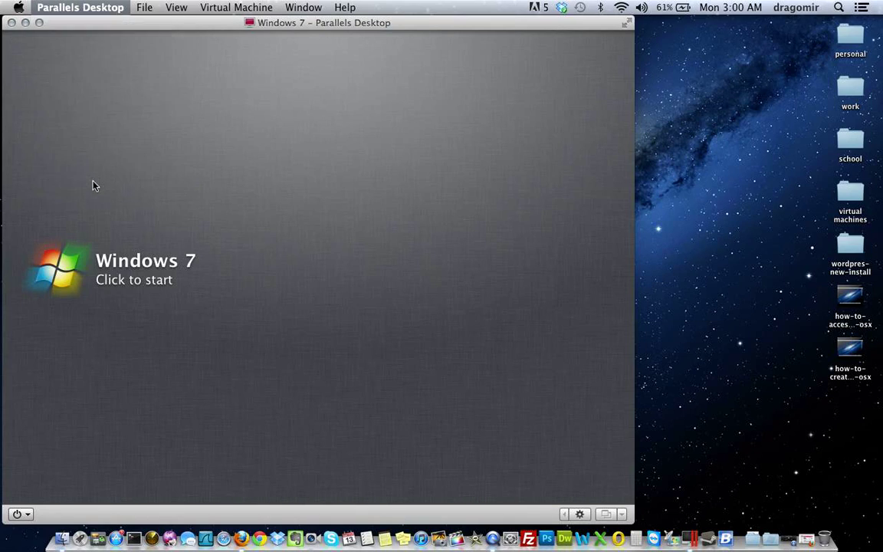